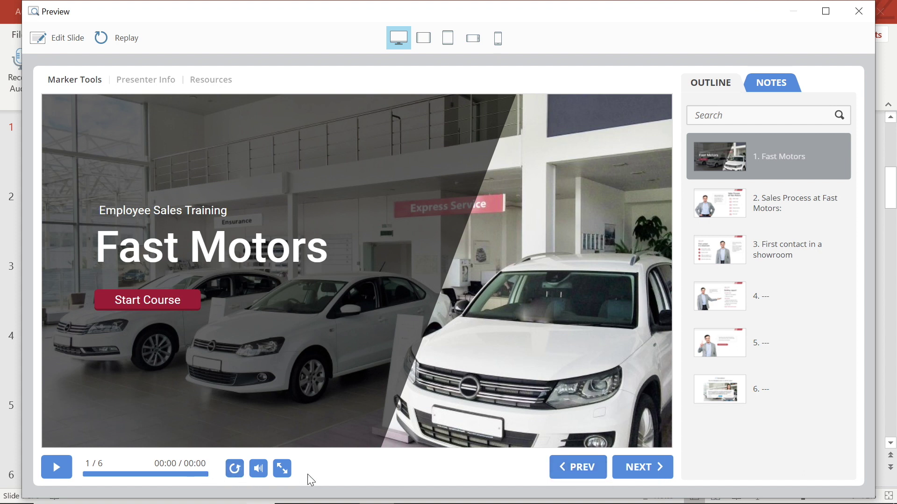
- Close the Fast Motors course preview to get back to the slides
{"action": "left_click", "coordinate": [859, 11]}
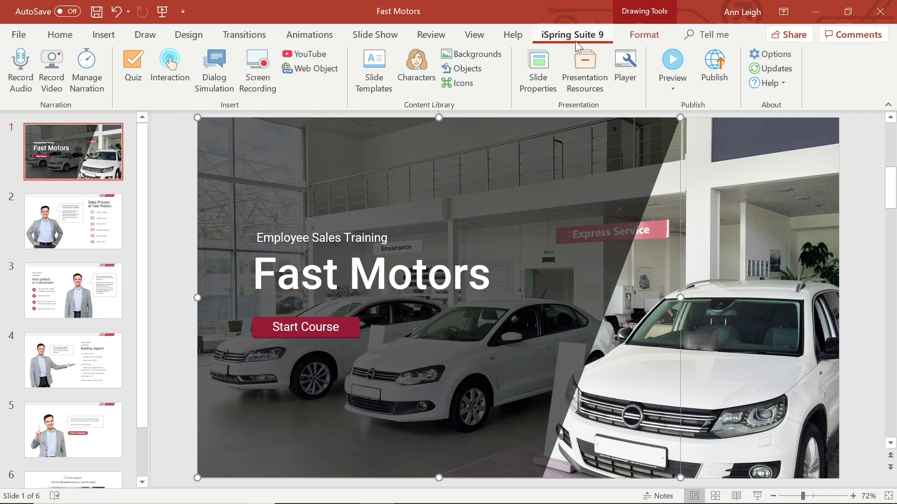
- Open the Customize Player window and drop down the Select Player list
{"action": "left_click", "coordinate": [628, 74]}
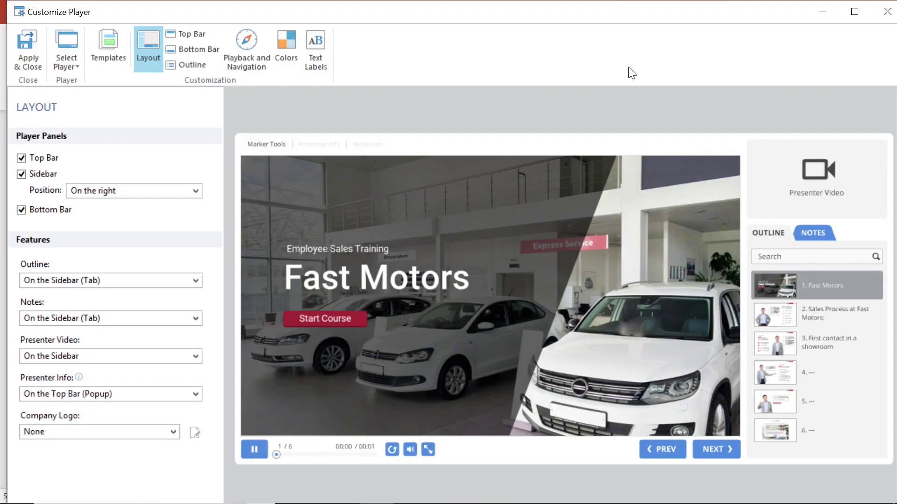
{"action": "left_click", "coordinate": [66, 62]}
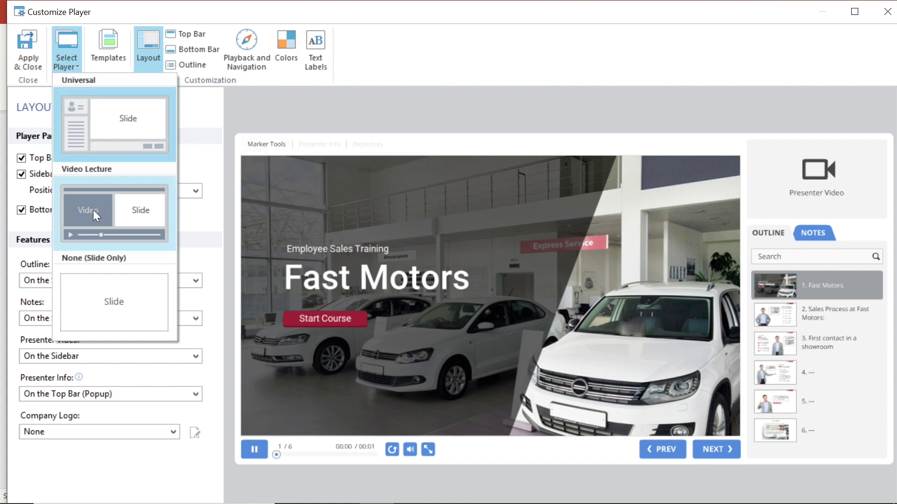
- Try Video Lecture and None (Slide Only), keep Prompt to resume on restart, then return to Universal
{"action": "left_click", "coordinate": [111, 227]}
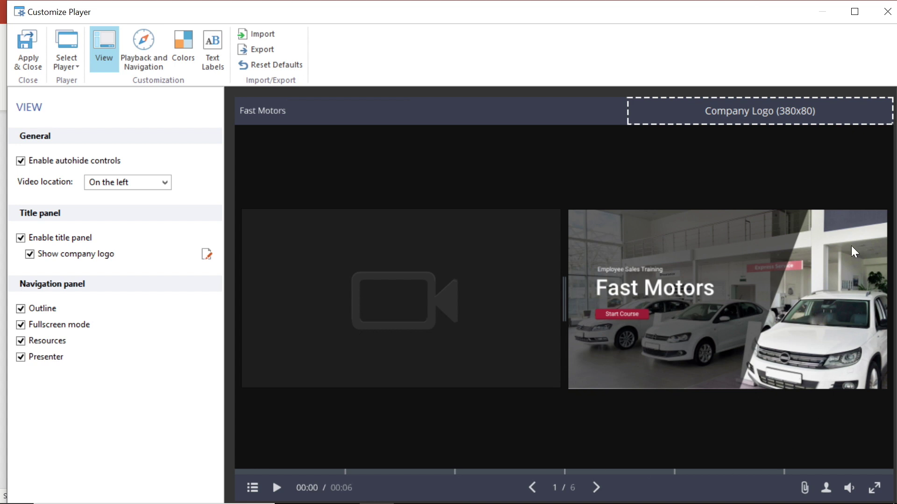
{"action": "left_click", "coordinate": [69, 55]}
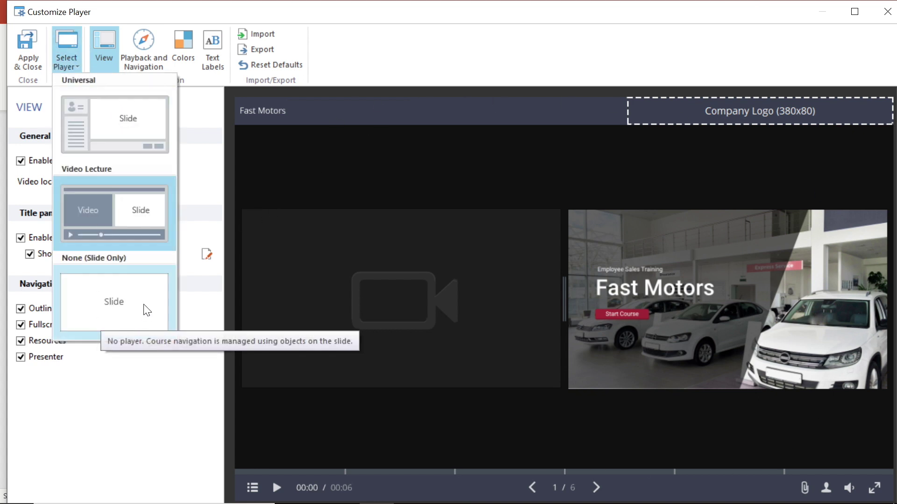
{"action": "left_click", "coordinate": [103, 294]}
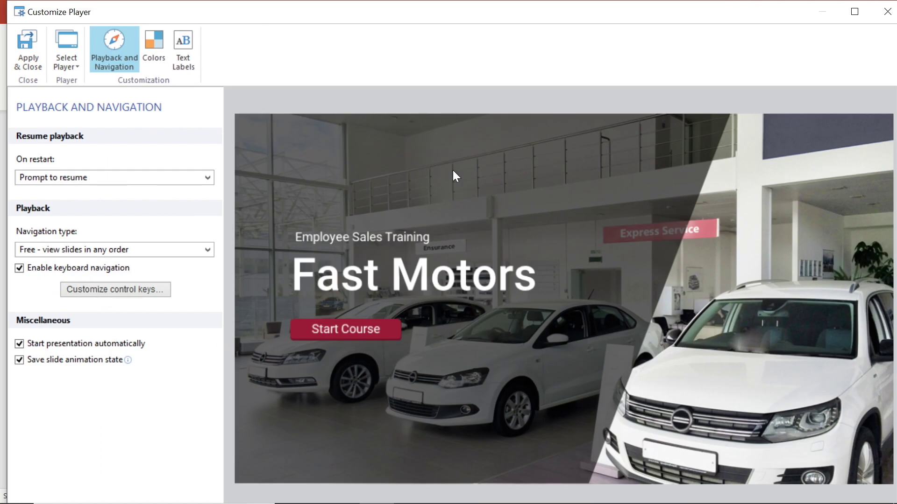
{"action": "left_click", "coordinate": [203, 178]}
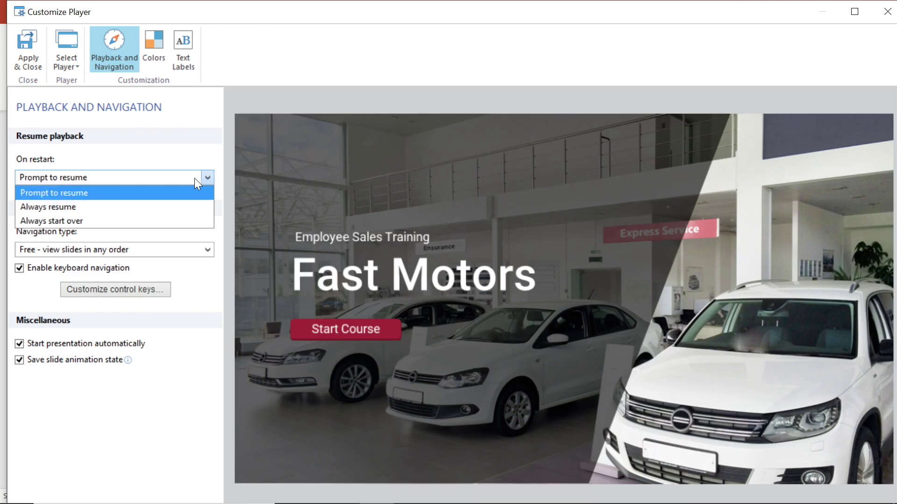
{"action": "left_click", "coordinate": [166, 191]}
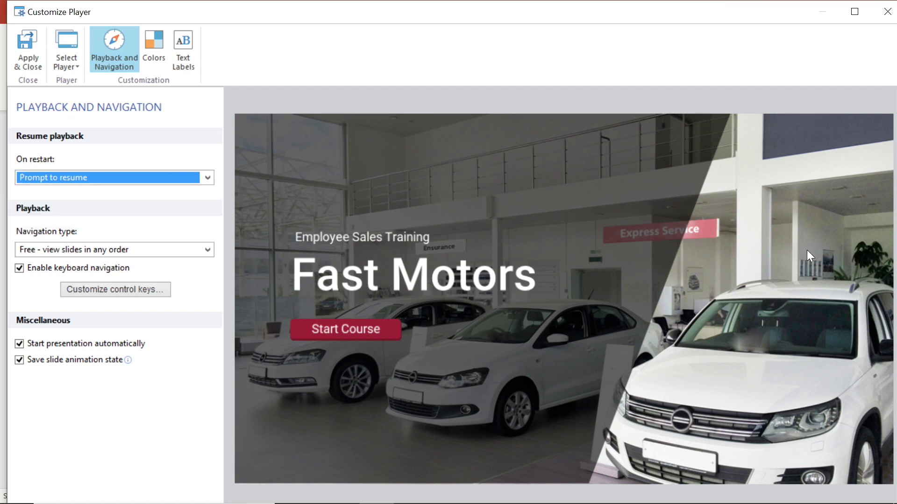
{"action": "left_click", "coordinate": [72, 58]}
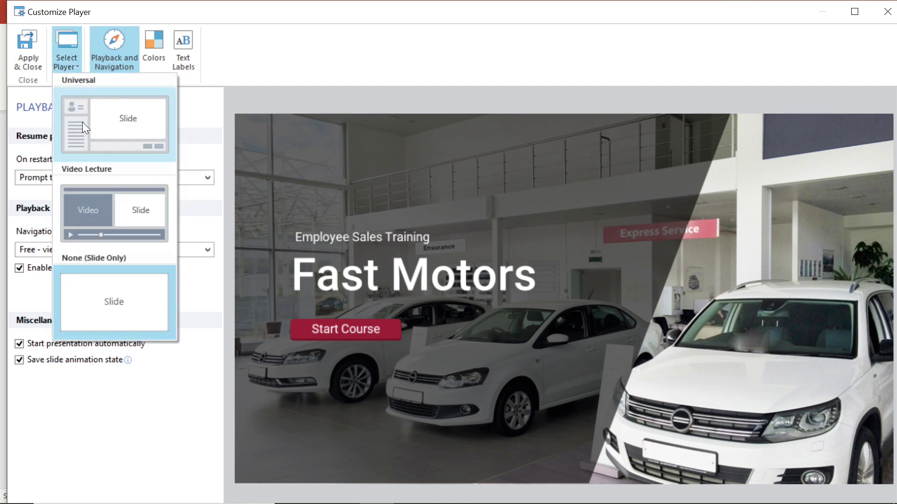
{"action": "left_click", "coordinate": [116, 122]}
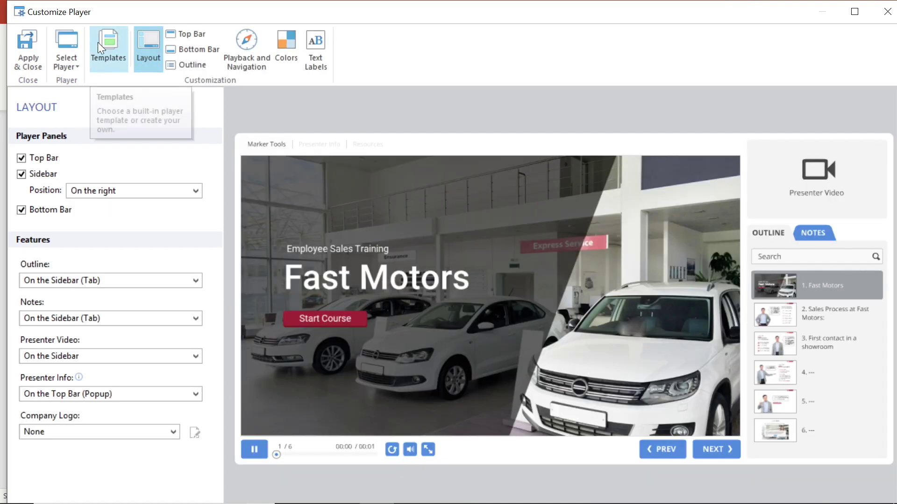
- Preview Branded Course, Business Presentation, Content Only and Corporate Training templates, keeping Full current
{"action": "left_click", "coordinate": [110, 37]}
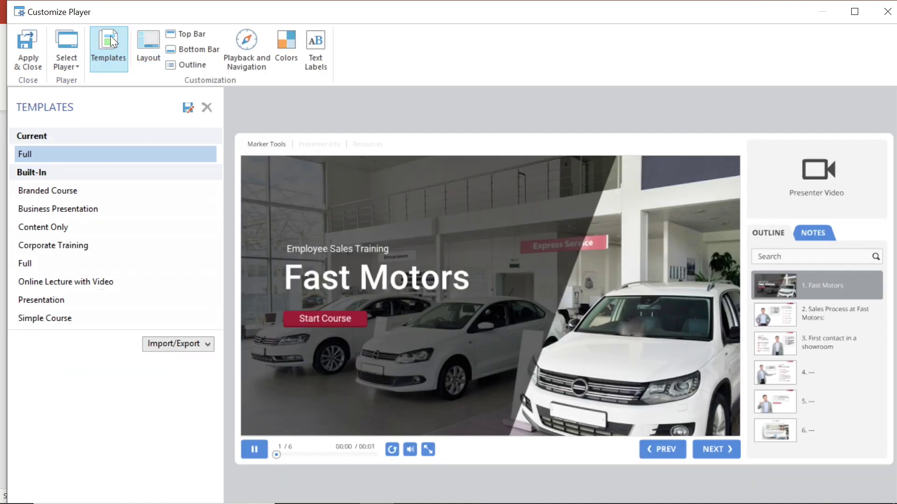
{"action": "left_click", "coordinate": [34, 189]}
{"action": "left_click", "coordinate": [37, 206]}
{"action": "left_click", "coordinate": [38, 223]}
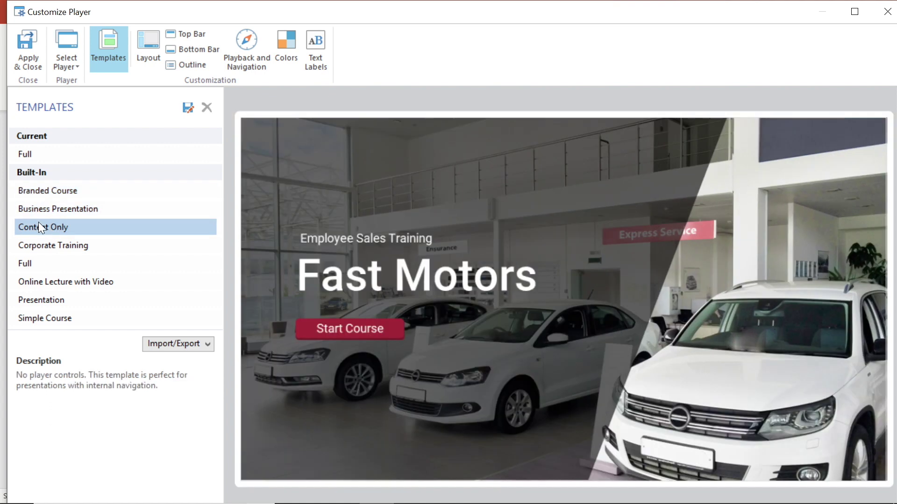
{"action": "left_click", "coordinate": [42, 241]}
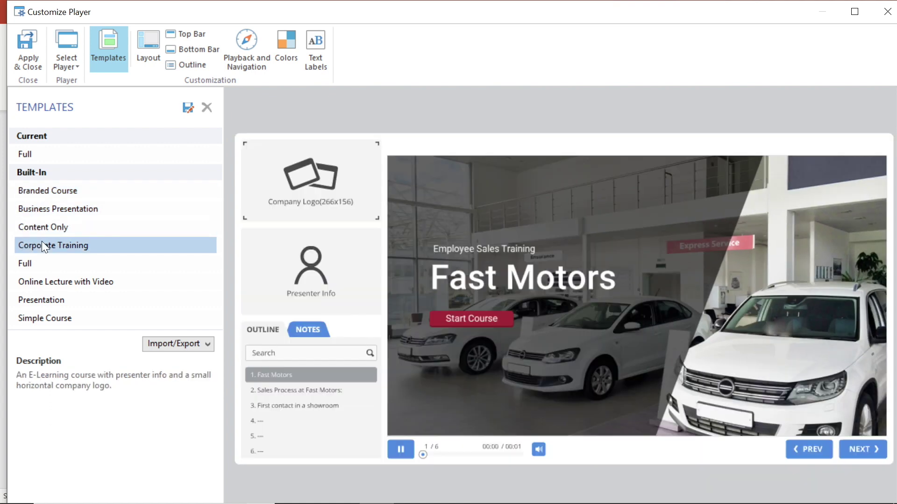
{"action": "left_click", "coordinate": [27, 155]}
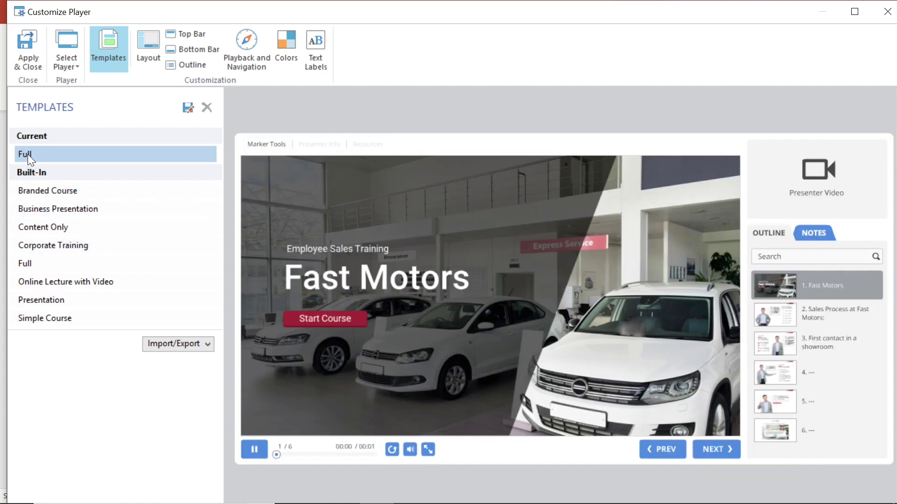
- In Layout, toggle the top bar, sidebar and bottom bar off and back on
{"action": "left_click", "coordinate": [146, 40]}
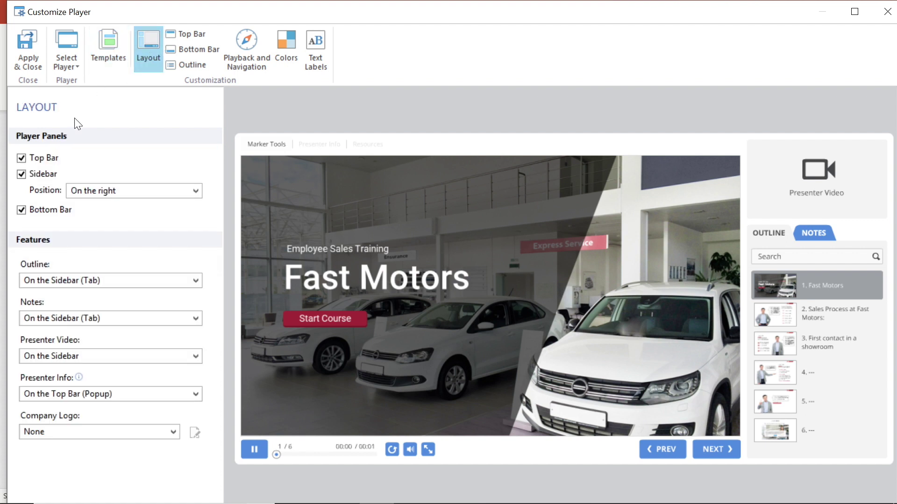
{"action": "left_click", "coordinate": [23, 160]}
{"action": "left_click", "coordinate": [22, 159]}
{"action": "left_click", "coordinate": [21, 175]}
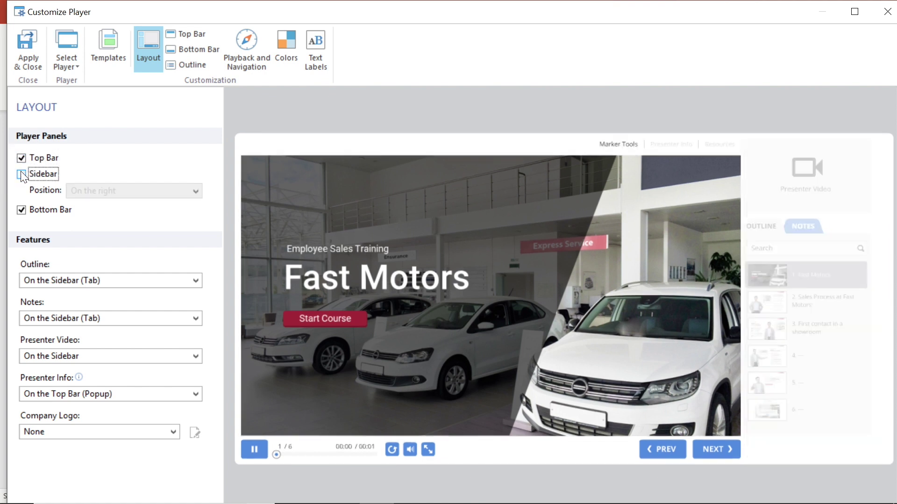
{"action": "left_click", "coordinate": [21, 175]}
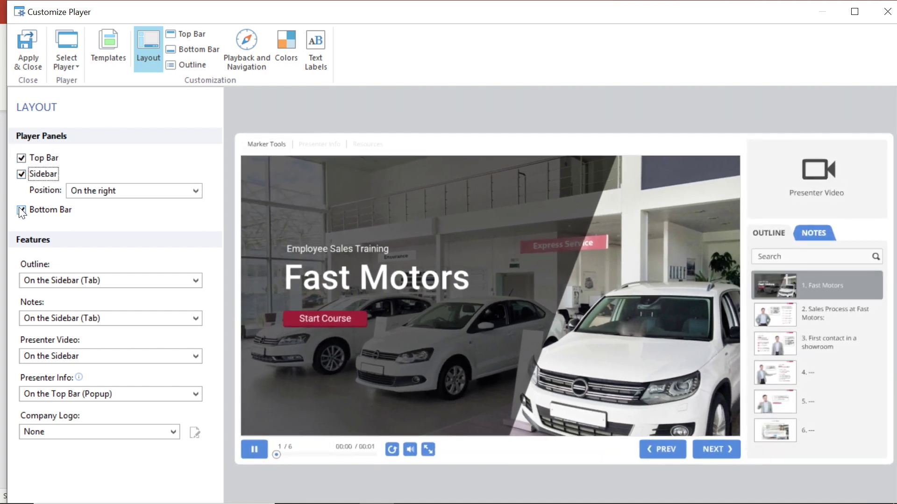
{"action": "left_click", "coordinate": [22, 211]}
{"action": "left_click", "coordinate": [21, 210]}
- Put the sidebar on the left and set Notes and Presenter Video to None
{"action": "left_click", "coordinate": [111, 191]}
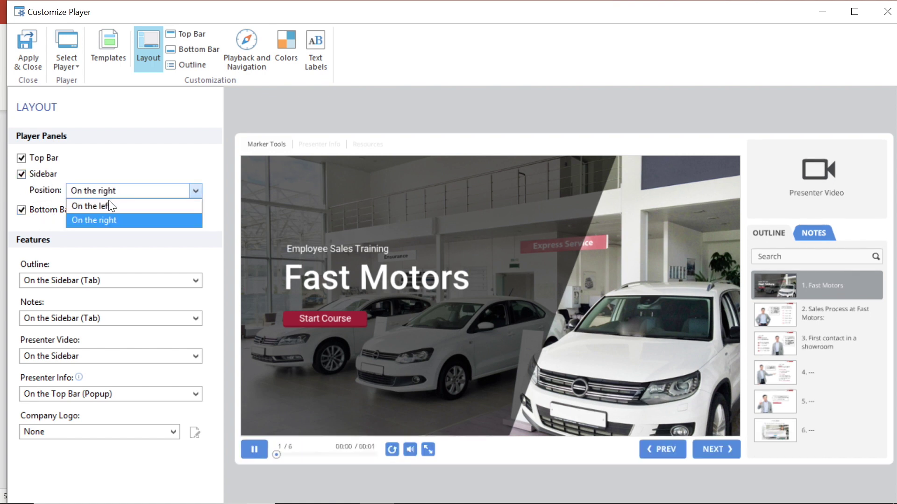
{"action": "left_click", "coordinate": [111, 206]}
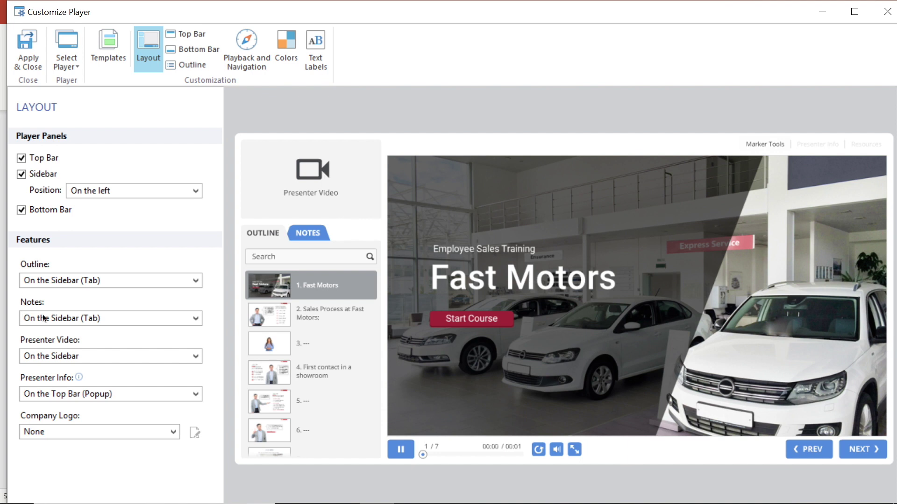
{"action": "left_click", "coordinate": [88, 316]}
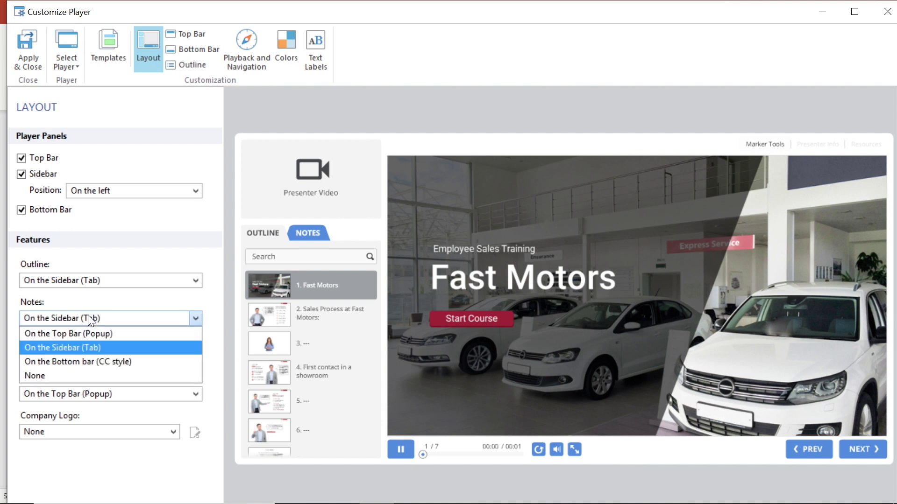
{"action": "left_click", "coordinate": [40, 371]}
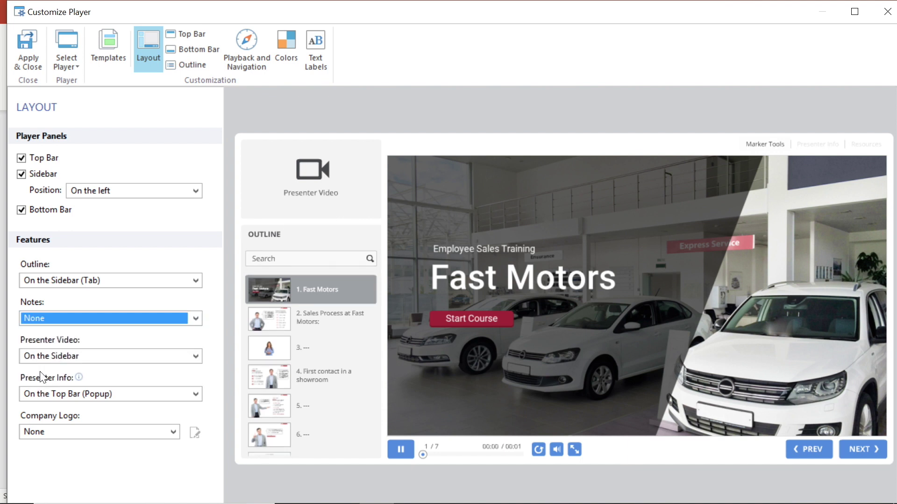
{"action": "left_click", "coordinate": [69, 357]}
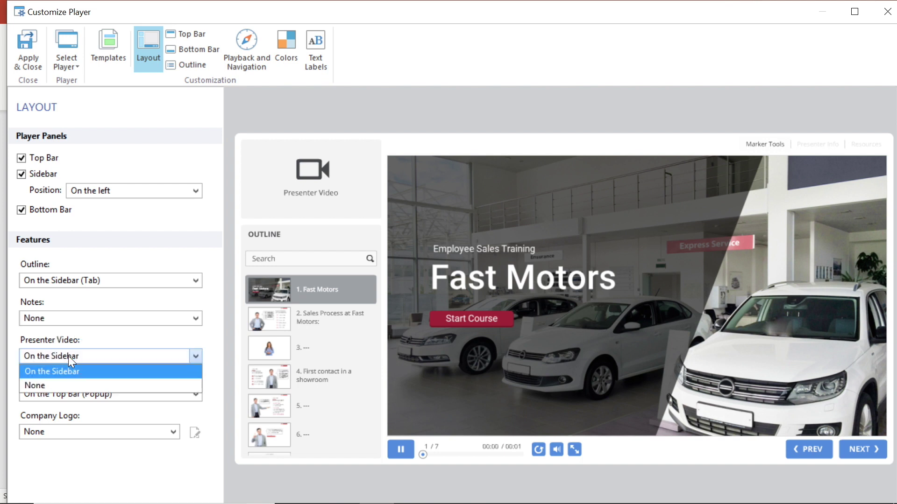
{"action": "left_click", "coordinate": [44, 384]}
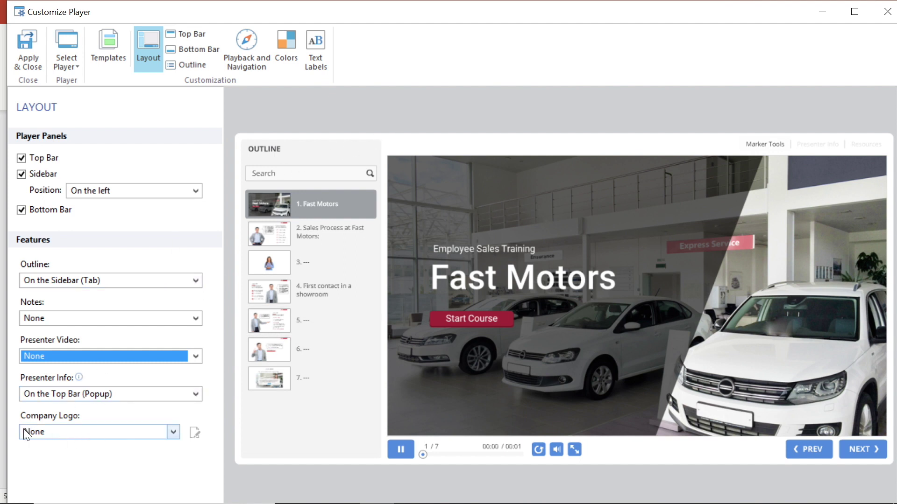
- Check Top Bar with the Fast Motors title left off, then view Bottom Bar and Outline settings
{"action": "left_click", "coordinate": [179, 34]}
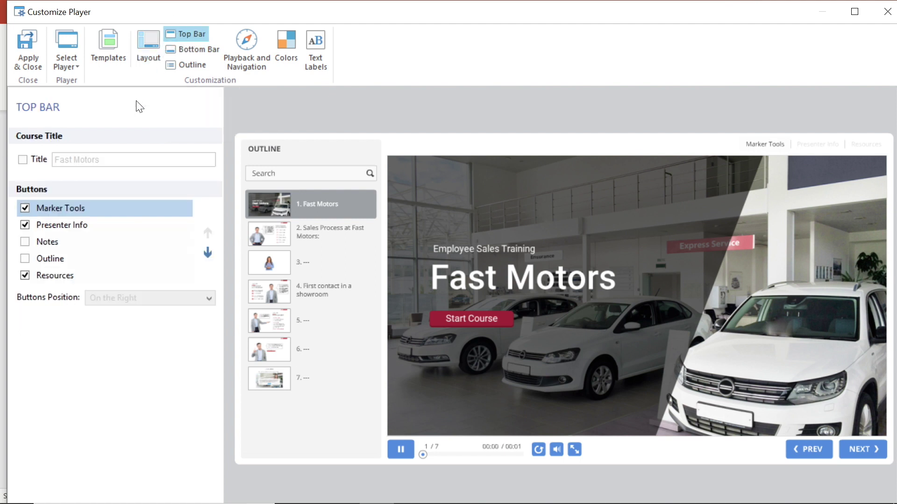
{"action": "left_click", "coordinate": [24, 160]}
{"action": "left_click", "coordinate": [24, 160]}
{"action": "left_click", "coordinate": [193, 50]}
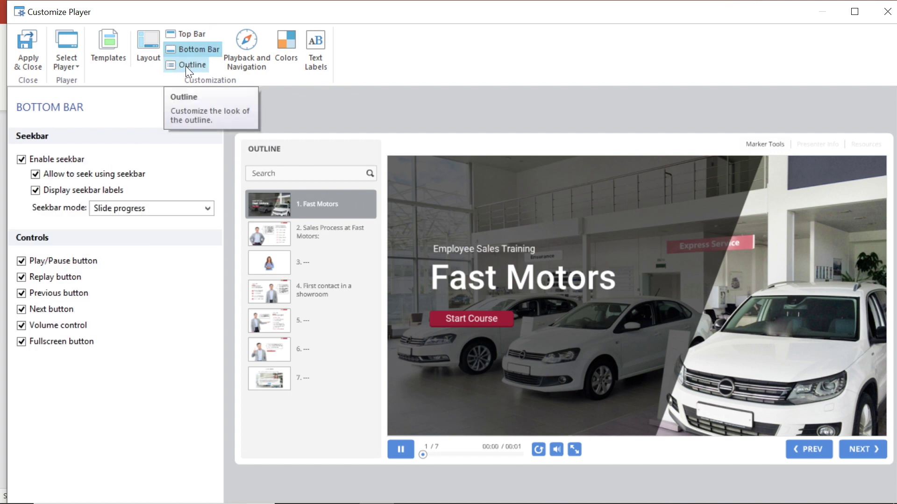
{"action": "left_click", "coordinate": [186, 66]}
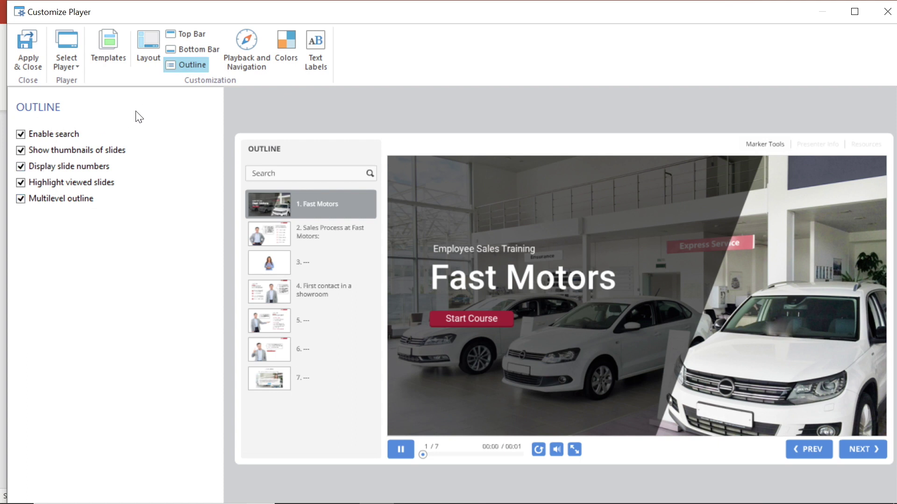
- Keep Prompt to resume on restart and test resuming the reloaded course from the last slide
{"action": "left_click", "coordinate": [250, 55]}
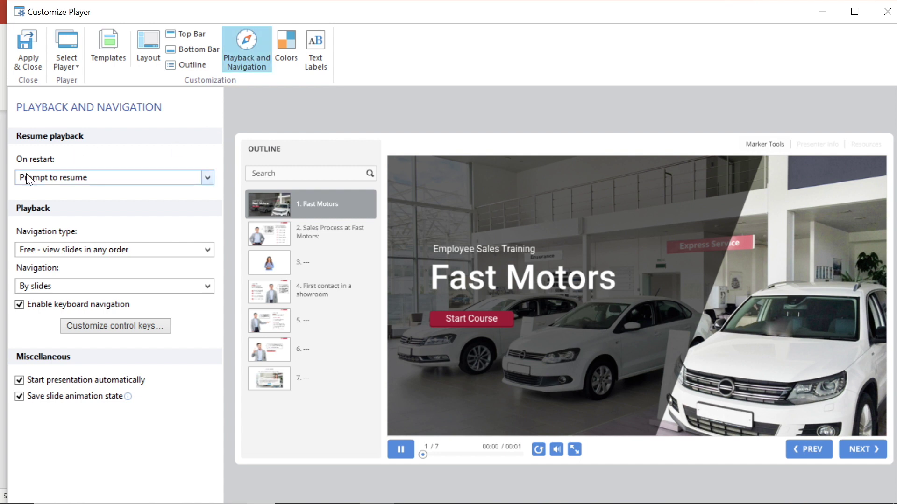
{"action": "left_click", "coordinate": [72, 179]}
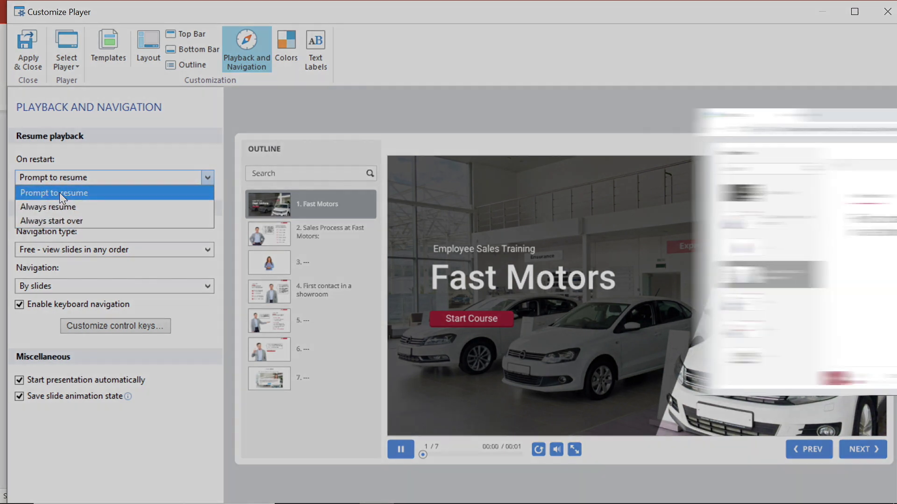
{"action": "left_click", "coordinate": [60, 192]}
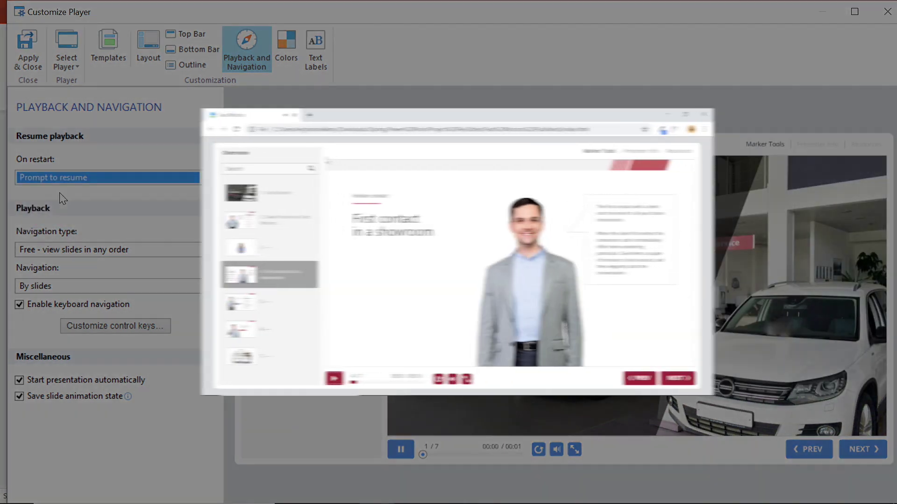
{"action": "left_click", "coordinate": [228, 130]}
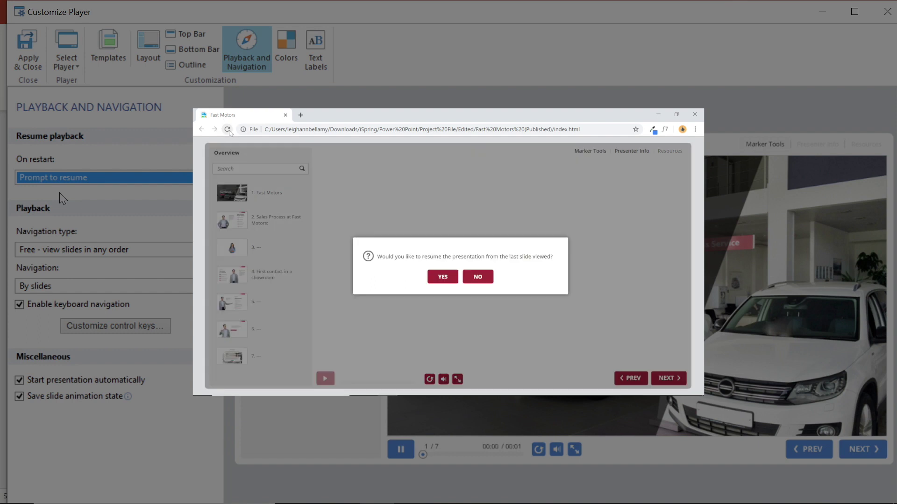
{"action": "left_click", "coordinate": [443, 276]}
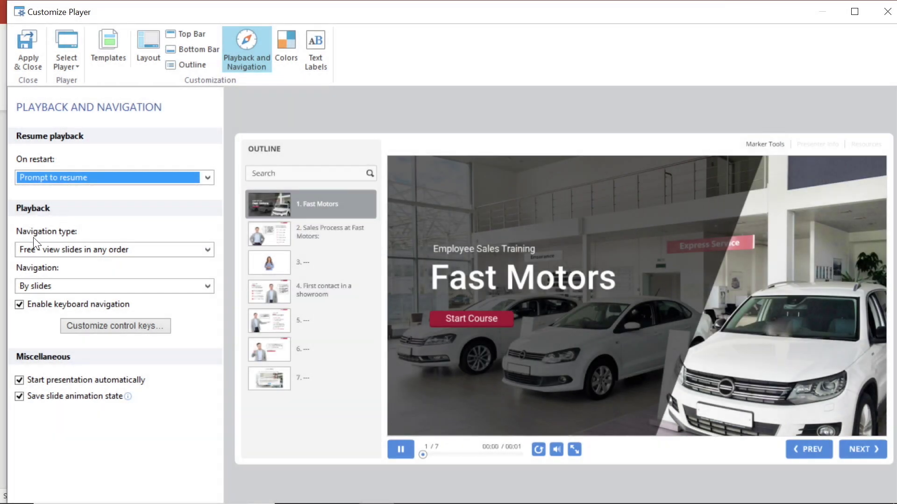
- Set navigation to Forward Only, advancing by slides, and bring up the control keys list
{"action": "left_click", "coordinate": [66, 245]}
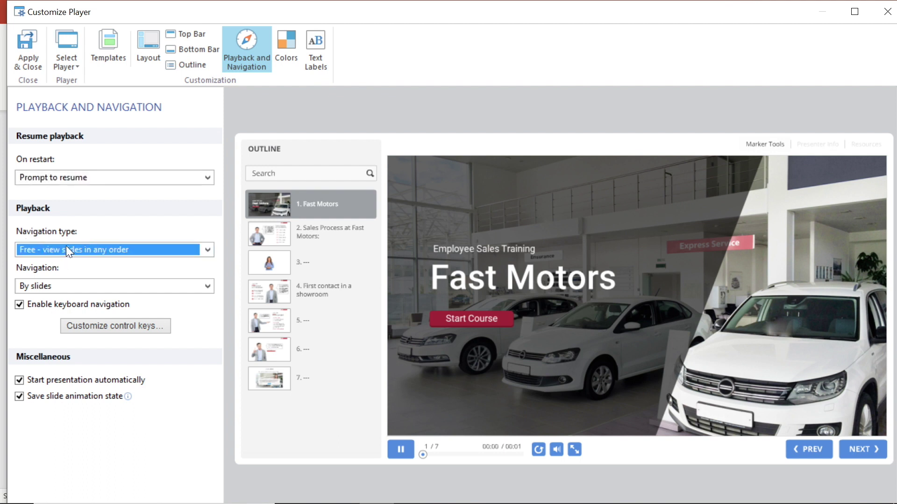
{"action": "left_click", "coordinate": [66, 246]}
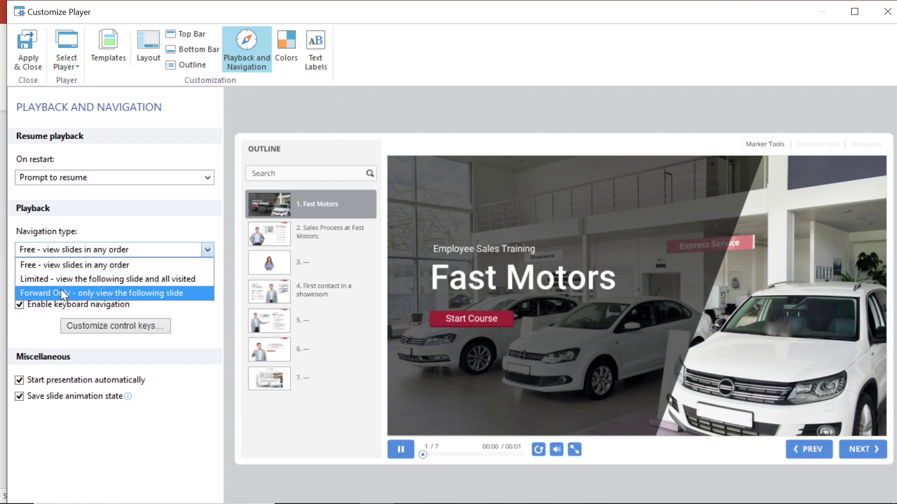
{"action": "left_click", "coordinate": [108, 294]}
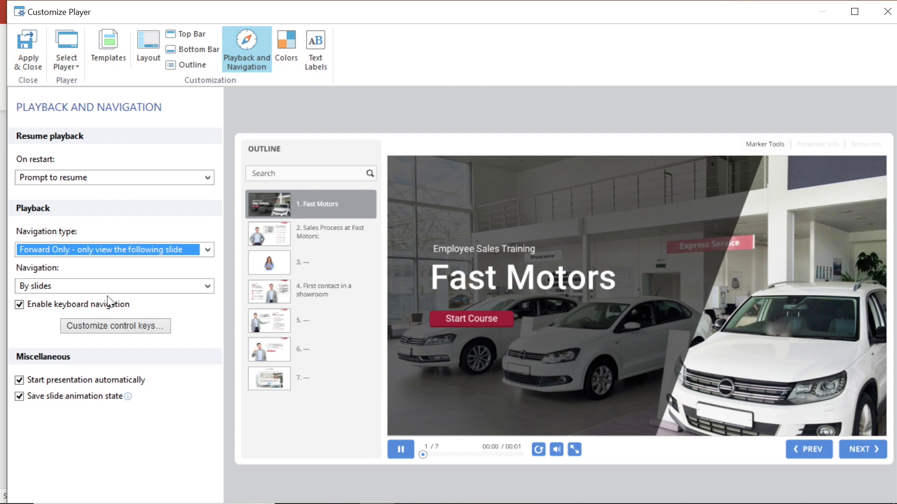
{"action": "left_click", "coordinate": [50, 285]}
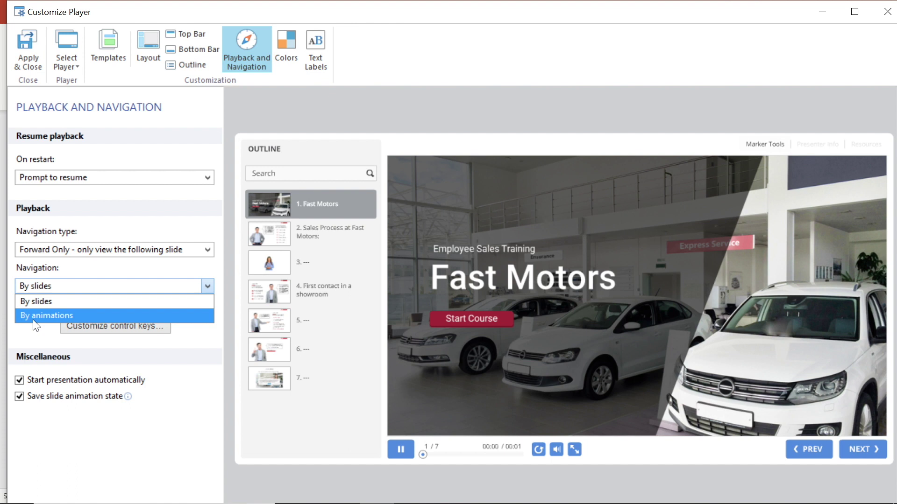
{"action": "left_click", "coordinate": [37, 300]}
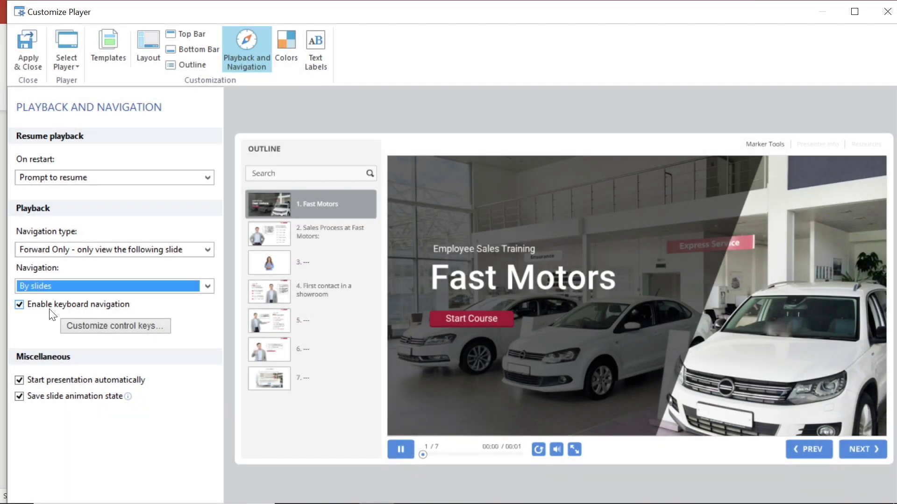
{"action": "left_click", "coordinate": [116, 325]}
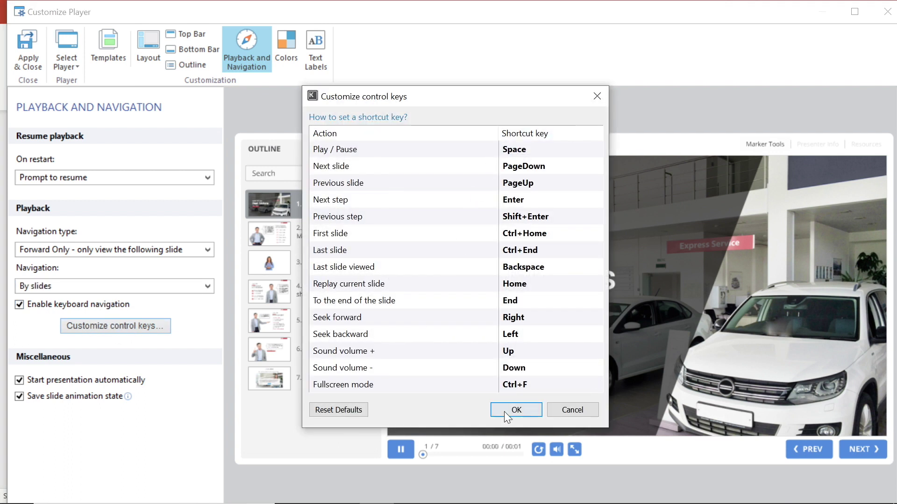
- Accept the default shortcut keys unchanged and move on to the player's Colors settings
{"action": "left_click", "coordinate": [516, 410]}
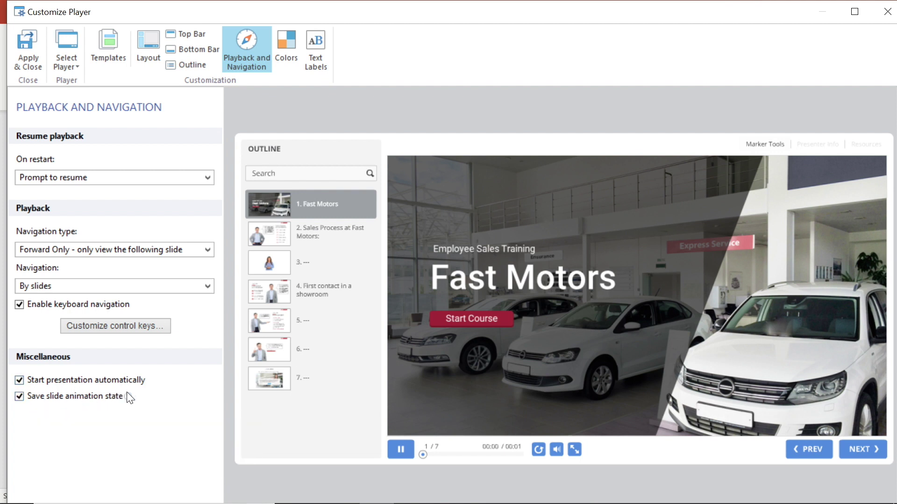
{"action": "mouse_move", "coordinate": [128, 397]}
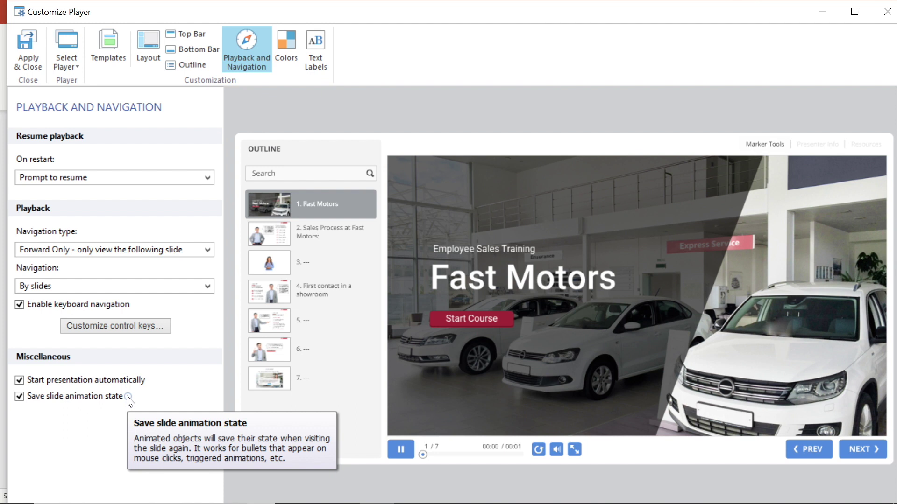
{"action": "left_click", "coordinate": [287, 49]}
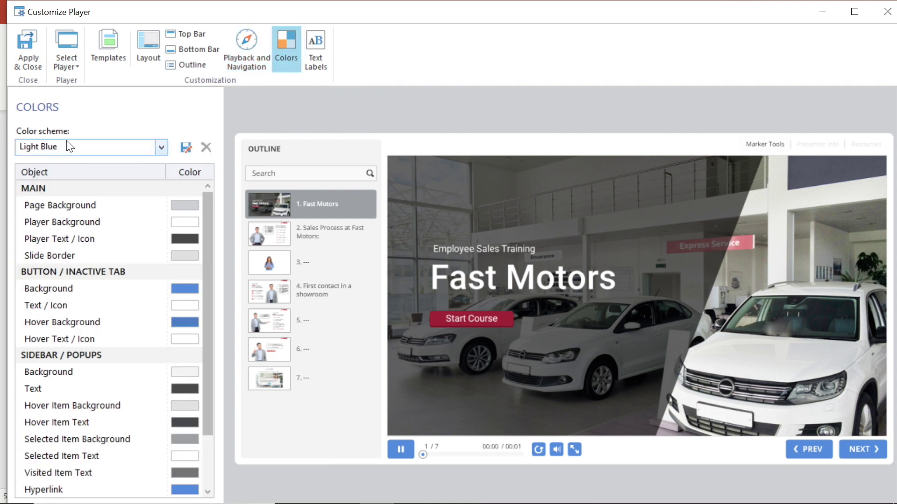
- Change the player colour scheme from Light Blue to Light Red
{"action": "left_click", "coordinate": [161, 148]}
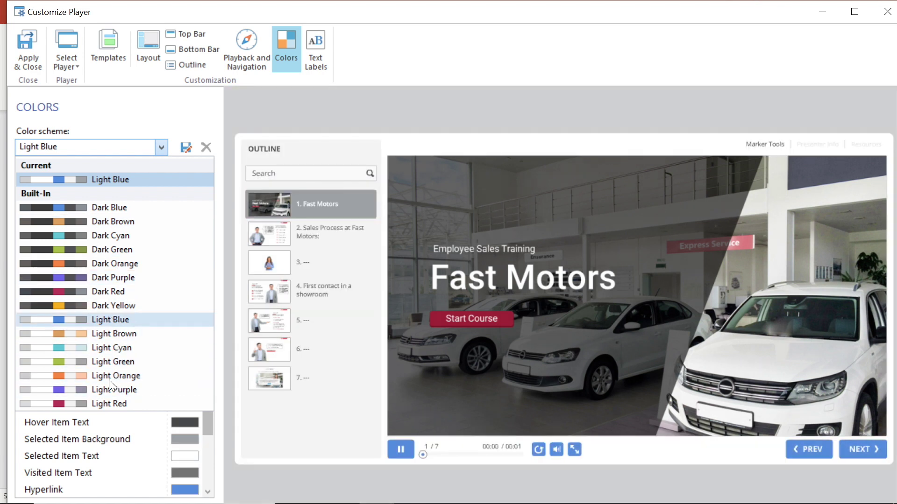
{"action": "left_click", "coordinate": [105, 404]}
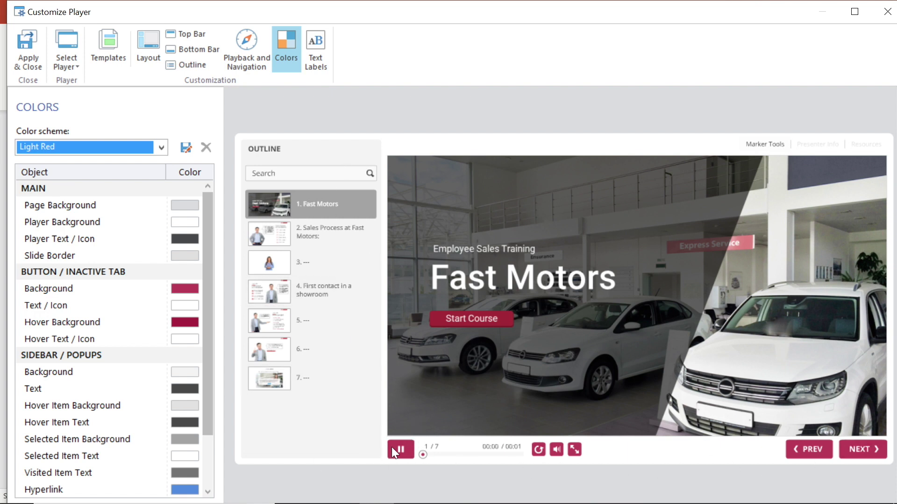
- Set Button Background to 9F2936, sampled from the Start Course button's red
{"action": "left_click", "coordinate": [183, 287]}
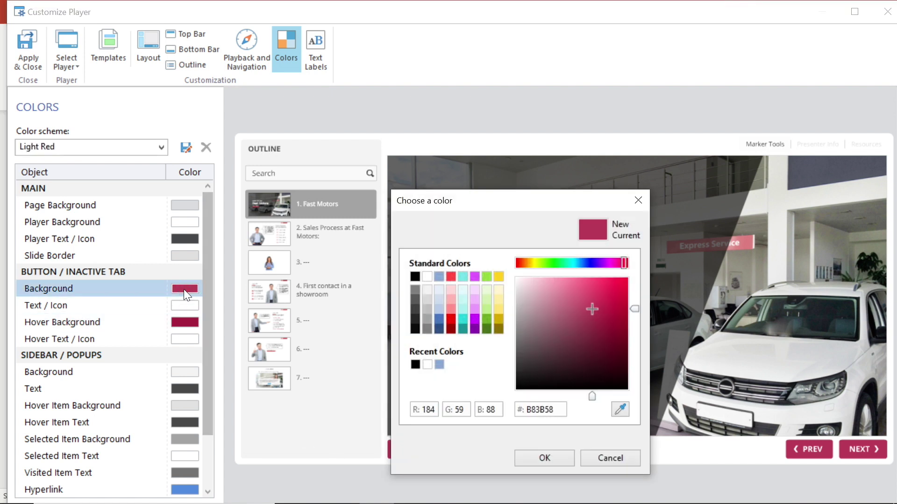
{"action": "left_click_drag", "start_coordinate": [501, 194], "coordinate": [692, 154]}
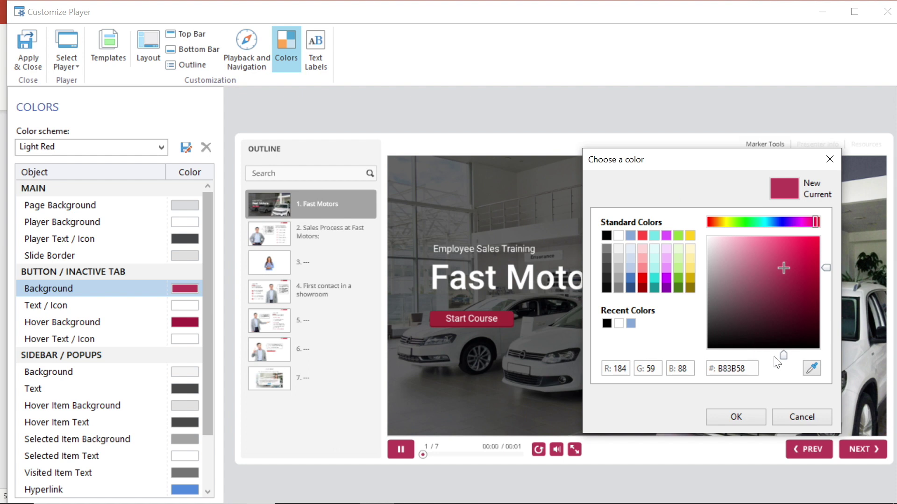
{"action": "left_click", "coordinate": [812, 369]}
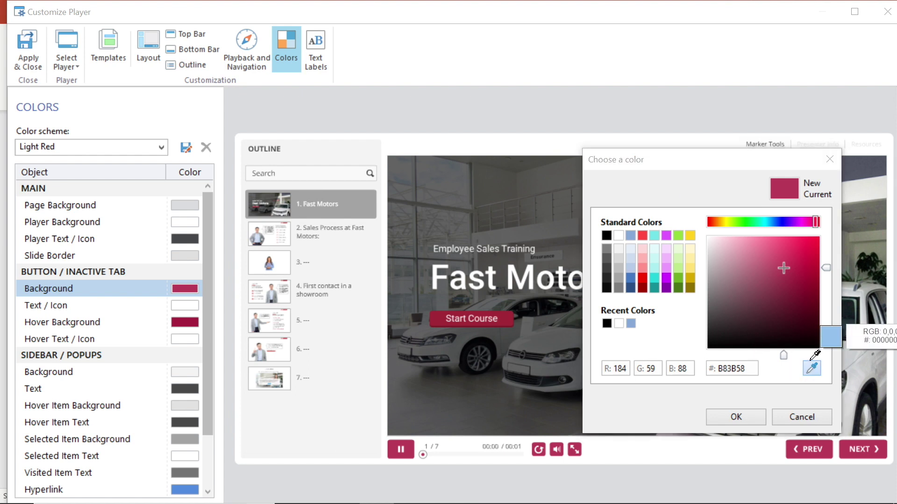
{"action": "left_click", "coordinate": [441, 320]}
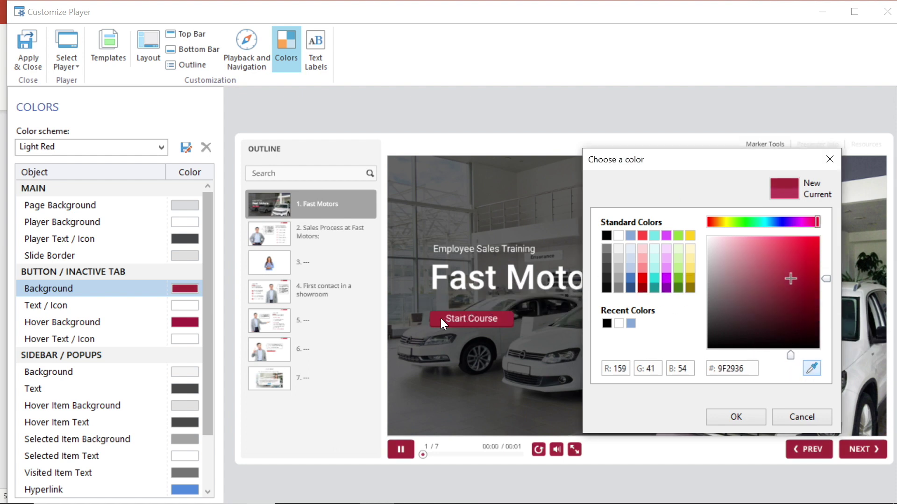
{"action": "left_click", "coordinate": [736, 417]}
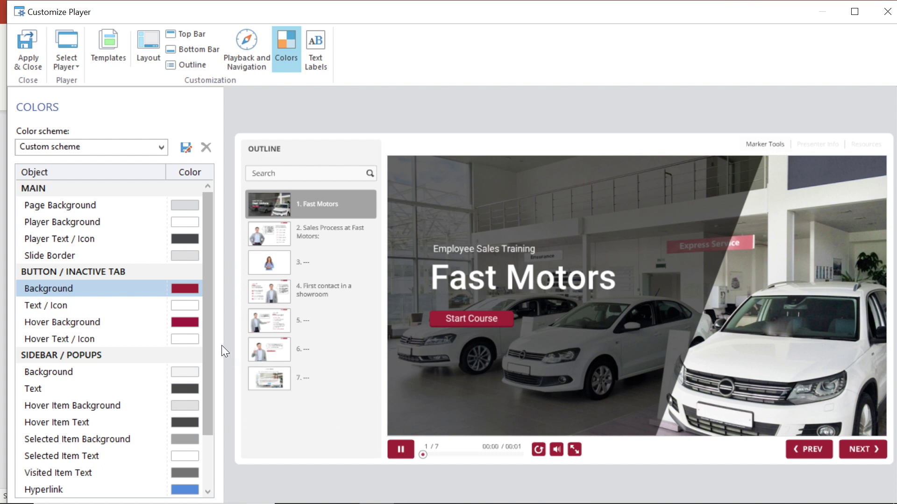
- Set the button Hover Background to a darker red sampled from the slide
{"action": "left_click", "coordinate": [182, 325]}
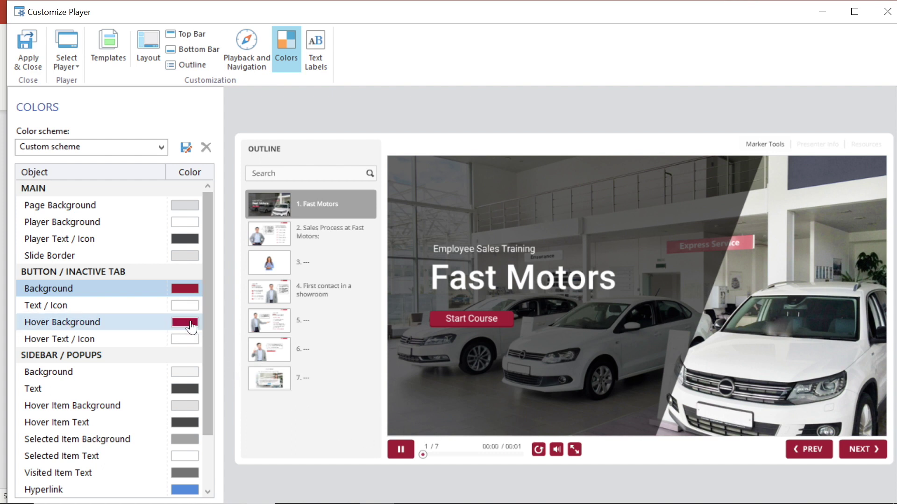
{"action": "left_click_drag", "start_coordinate": [482, 197], "coordinate": [639, 150]}
{"action": "left_click", "coordinate": [776, 363]}
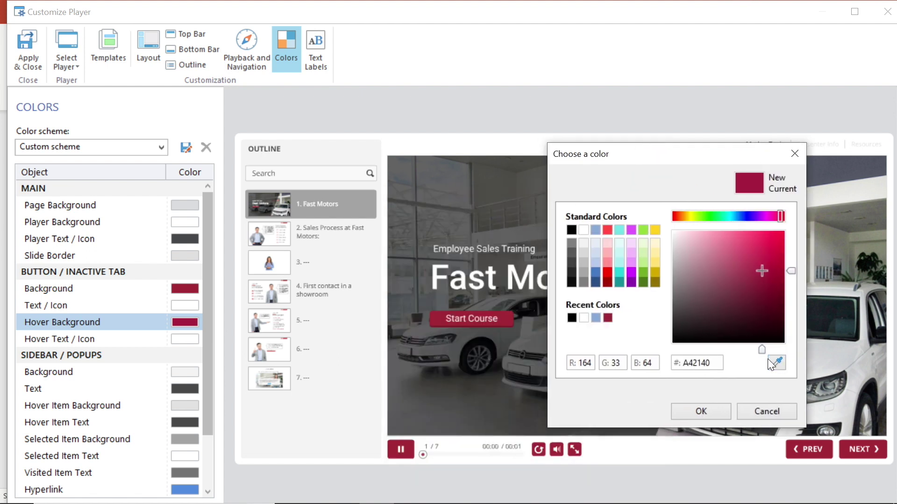
{"action": "left_click", "coordinate": [438, 327]}
{"action": "left_click", "coordinate": [700, 411]}
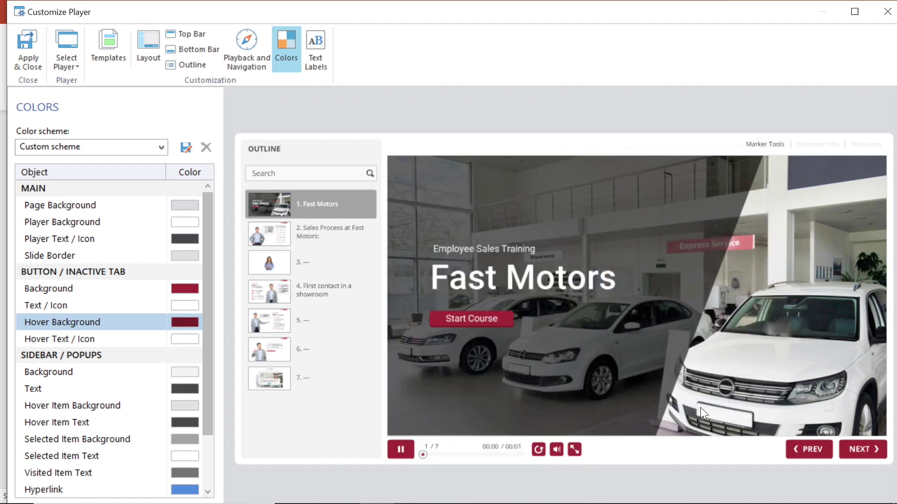
- Give Hyperlinks and the Playback bar the recent dark red colour
{"action": "scroll", "coordinate": [203, 338], "scroll_direction": "down", "scroll_amount": 2}
{"action": "left_click", "coordinate": [182, 422]}
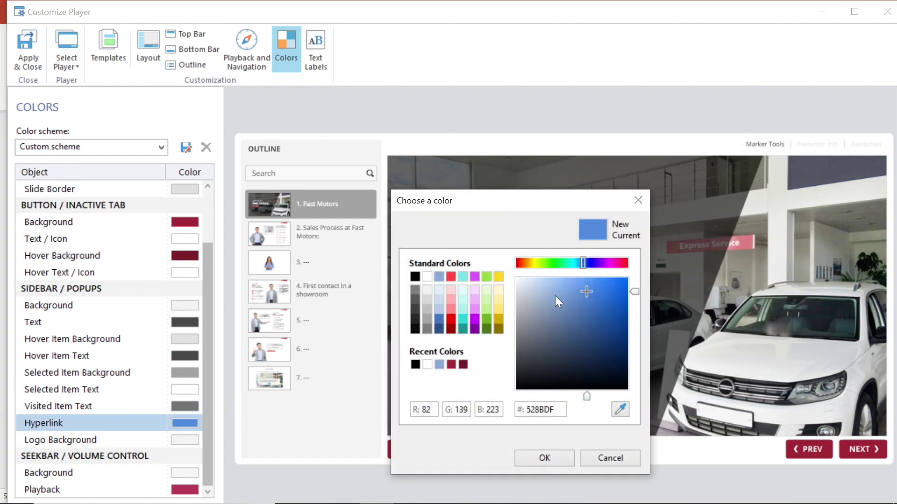
{"action": "left_click", "coordinate": [451, 364]}
{"action": "left_click", "coordinate": [544, 457]}
{"action": "left_click", "coordinate": [185, 492]}
{"action": "left_click", "coordinate": [185, 493]}
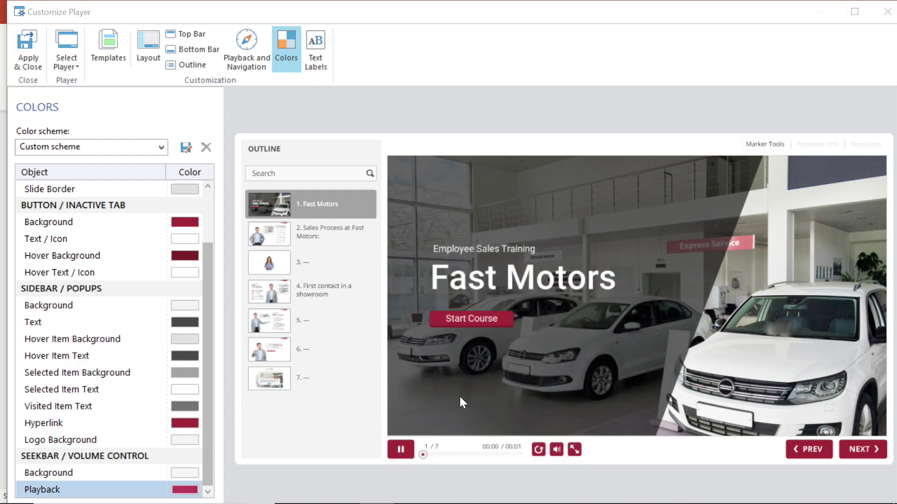
{"action": "left_click", "coordinate": [453, 365]}
{"action": "left_click", "coordinate": [543, 458]}
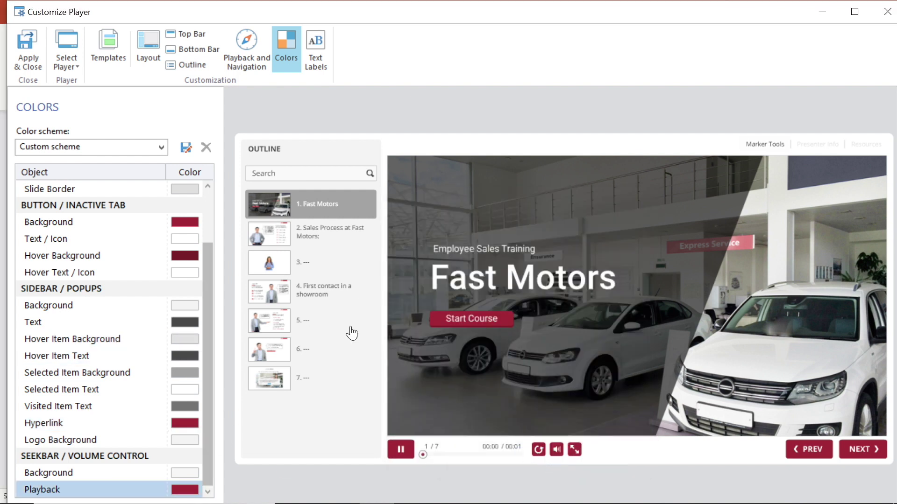
{"action": "left_click", "coordinate": [317, 55]}
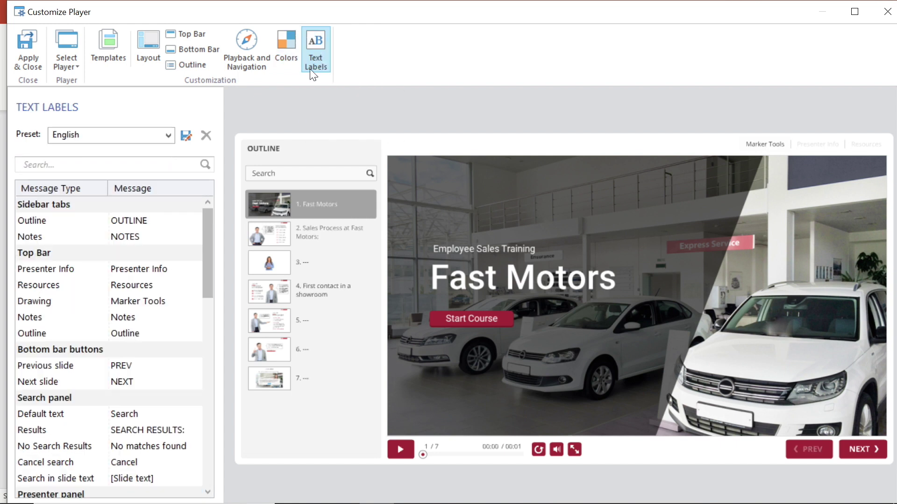
- Keep the English label preset and change the Outline tab label to OVERVIEW
{"action": "left_click", "coordinate": [169, 135]}
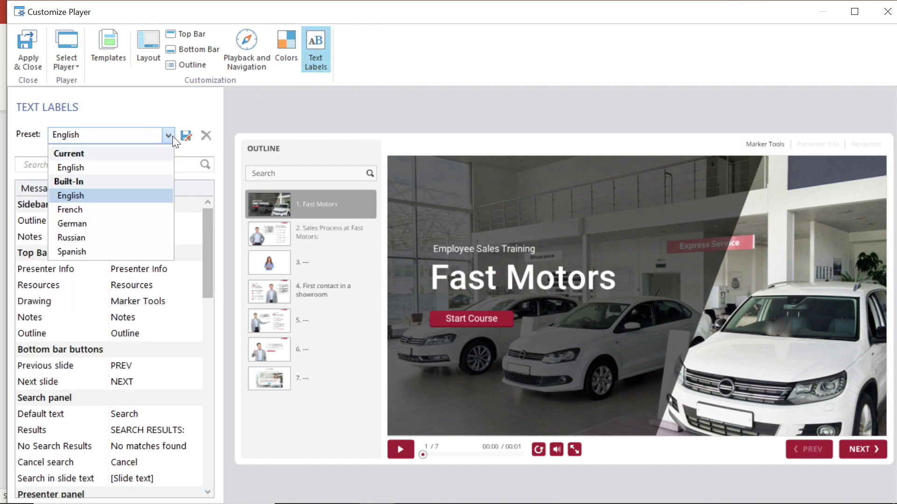
{"action": "left_click", "coordinate": [78, 197]}
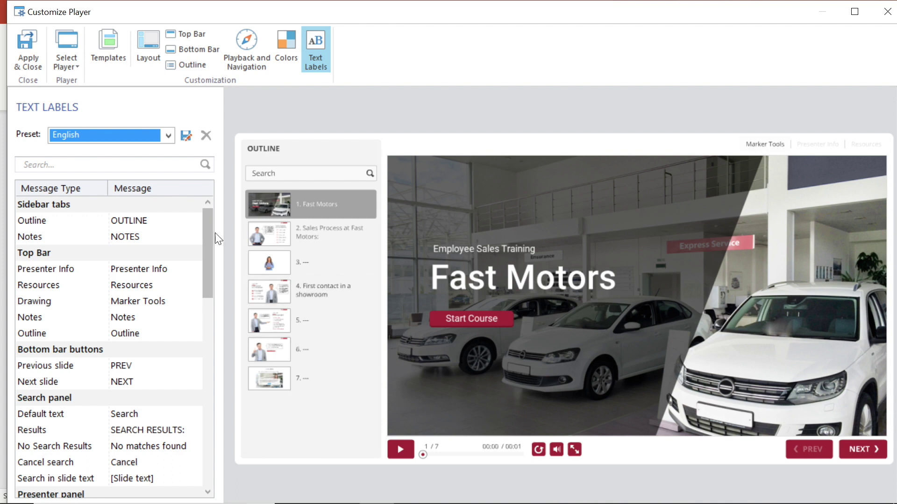
{"action": "left_click_drag", "start_coordinate": [207, 233], "coordinate": [203, 200]}
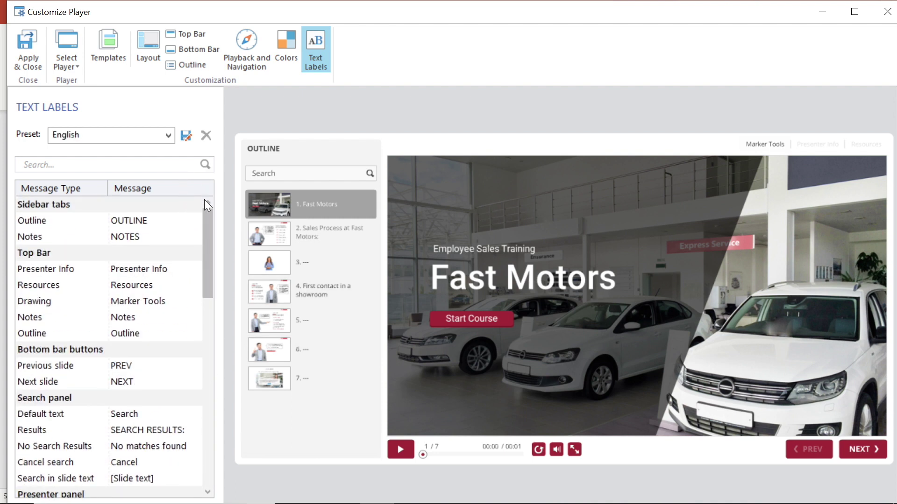
{"action": "left_click", "coordinate": [116, 220]}
{"action": "double_click", "coordinate": [169, 220]}
{"action": "type", "text": "OVERVIEW"}
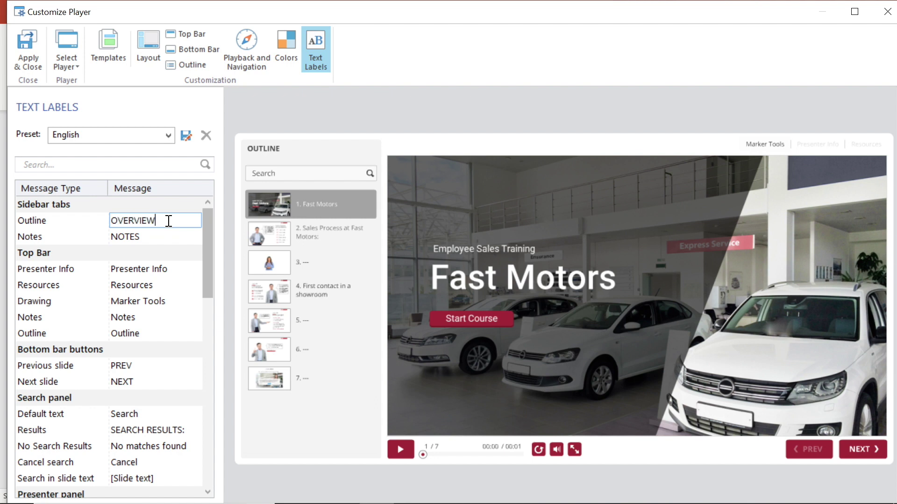
{"action": "key", "text": "Return"}
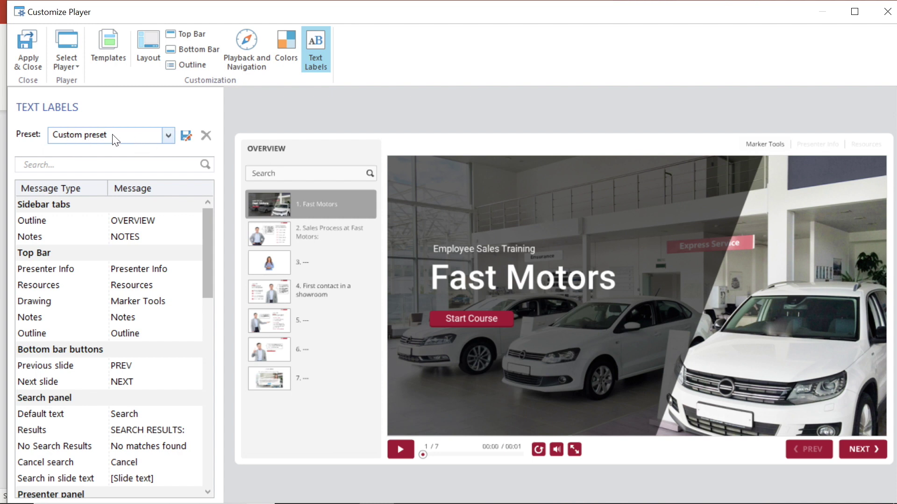
- Save the edited text labels as the preset 'English (modified)'
{"action": "left_click", "coordinate": [169, 144]}
{"action": "left_click", "coordinate": [167, 140]}
{"action": "left_click", "coordinate": [167, 139]}
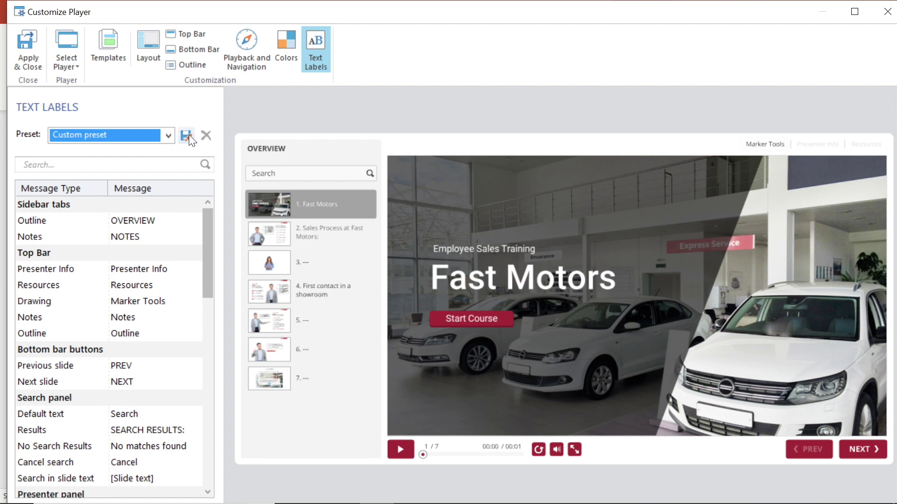
{"action": "left_click", "coordinate": [186, 135]}
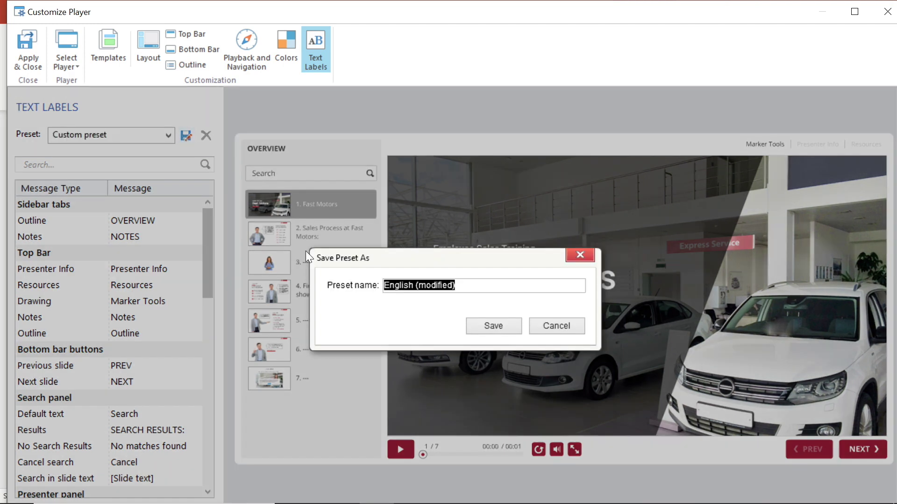
{"action": "left_click", "coordinate": [493, 326]}
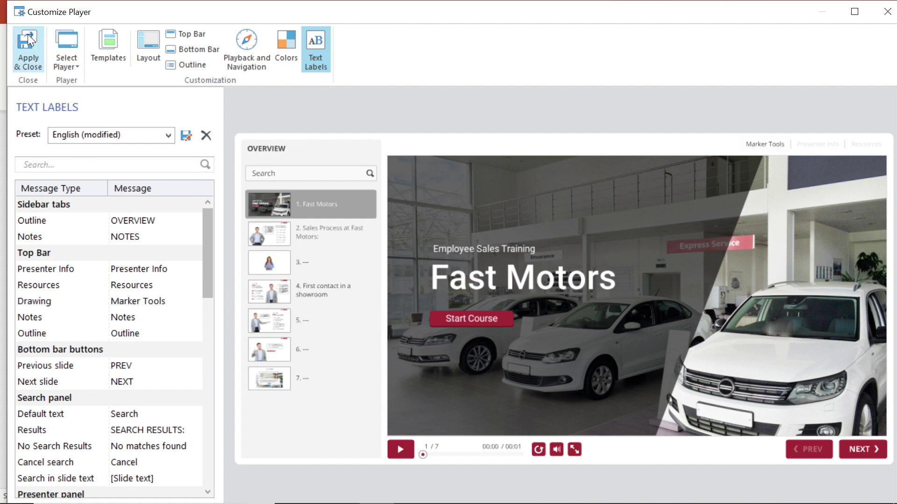
- Apply the red player customizations and preview the Fast Motors course with the Overview sidebar
{"action": "left_click", "coordinate": [36, 53]}
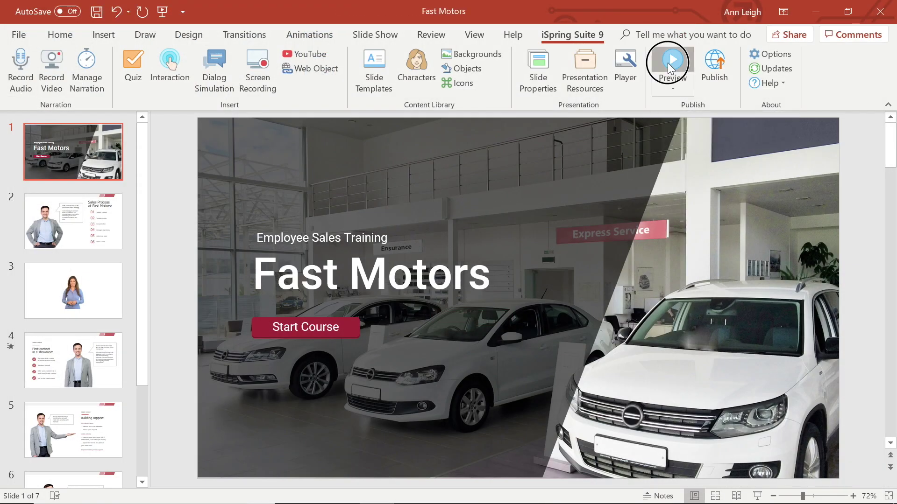
{"action": "left_click", "coordinate": [671, 63]}
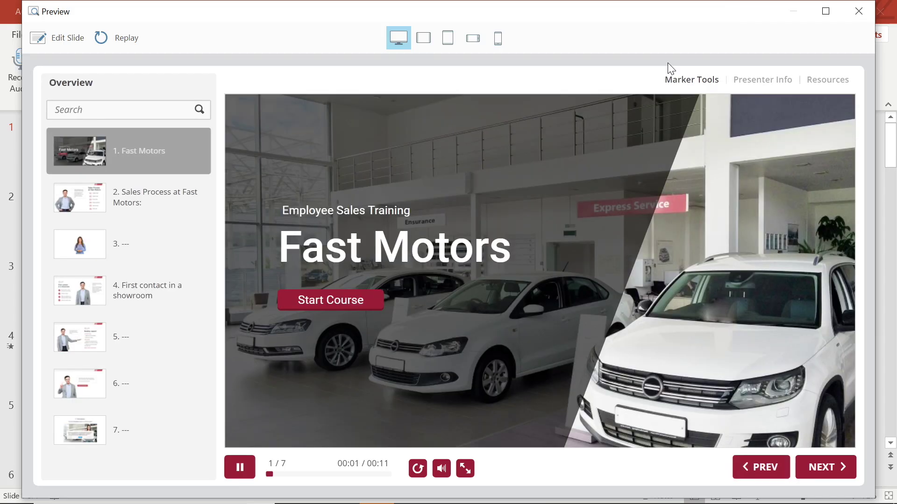